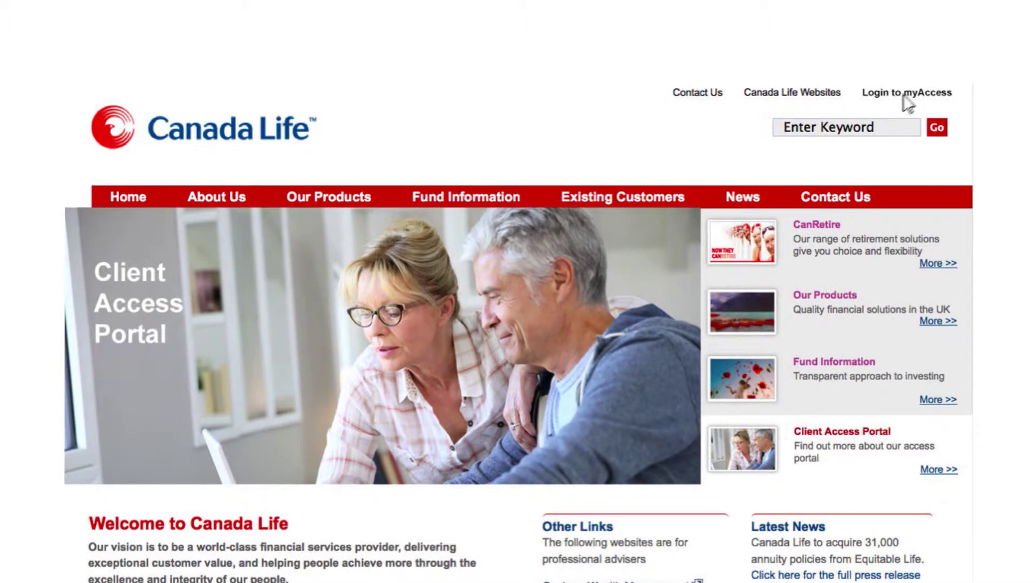
Open the MyAccess registration form, scroll through it, and preview the Security question 1 choices
click(885, 85)
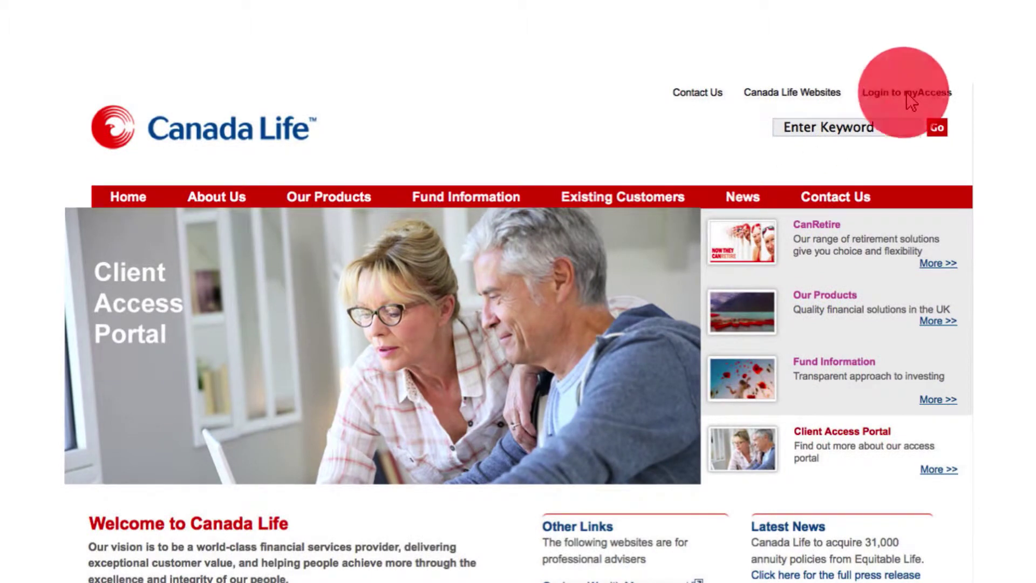
scroll(517, 341, down, 5)
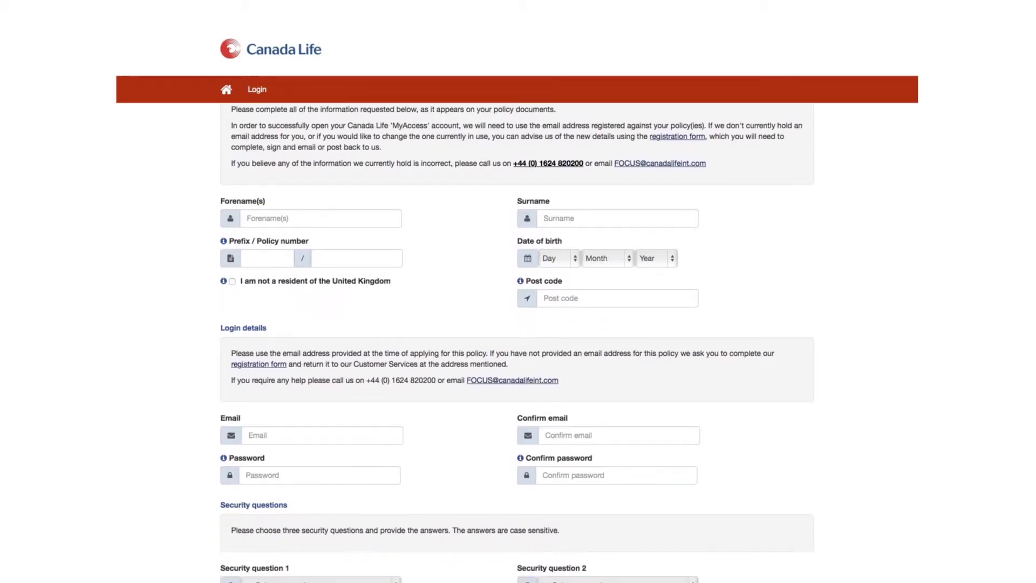
scroll(516, 342, down, 1)
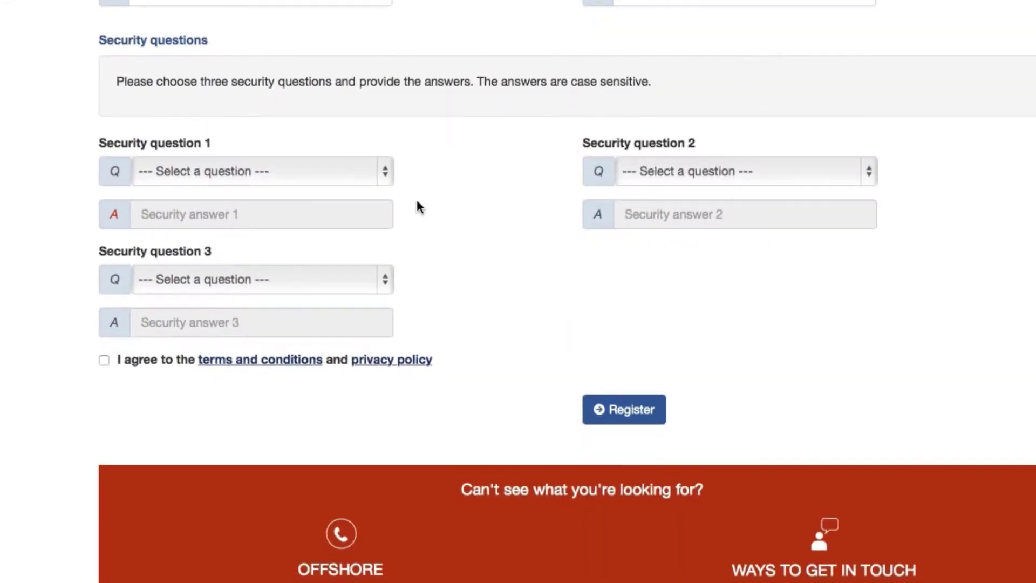
click(385, 171)
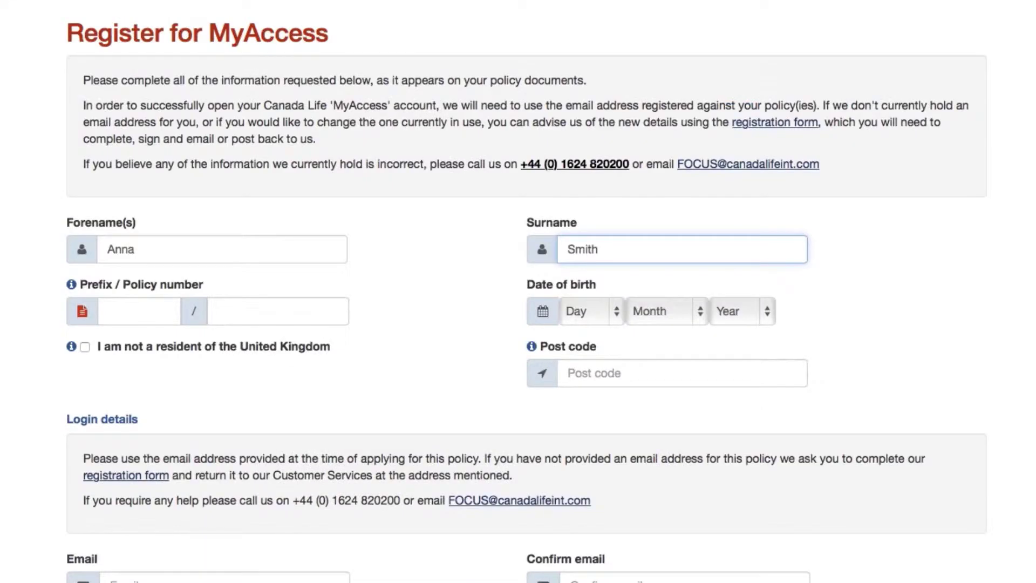
Enter the policy prefix and policy number, and mark the policyholder as not a UK resident
click(111, 310)
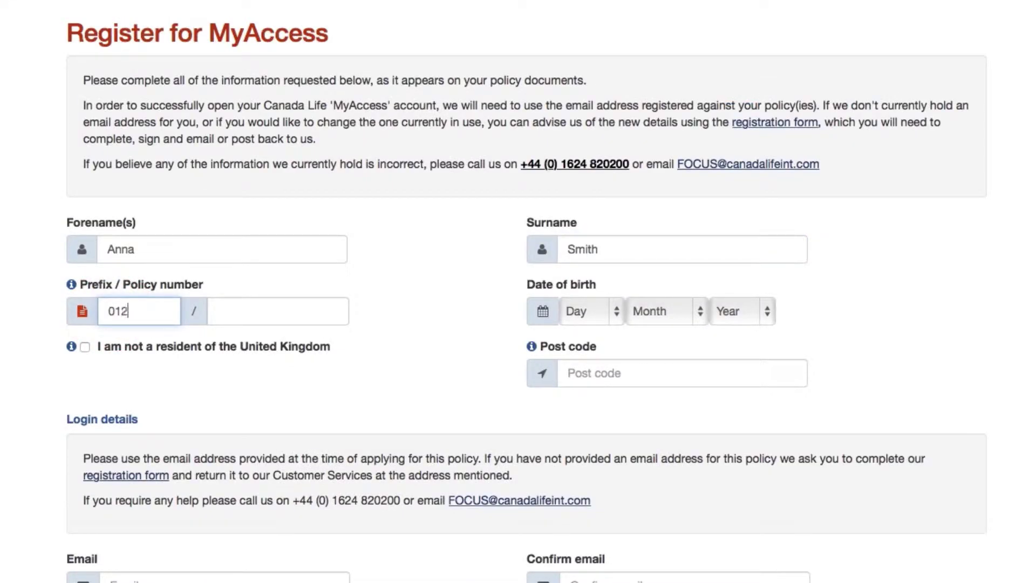
key(Tab)
text(12)
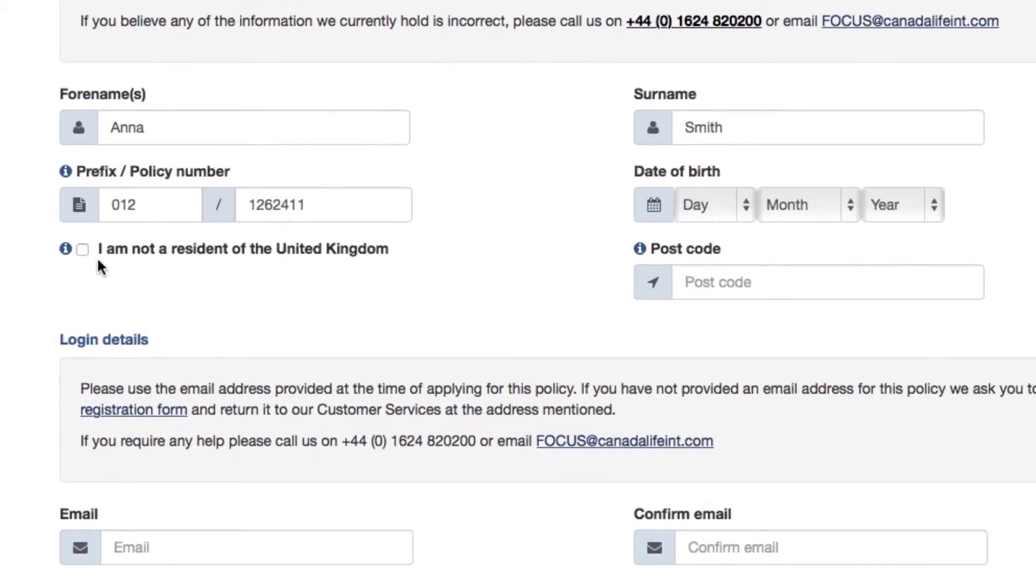
click(83, 250)
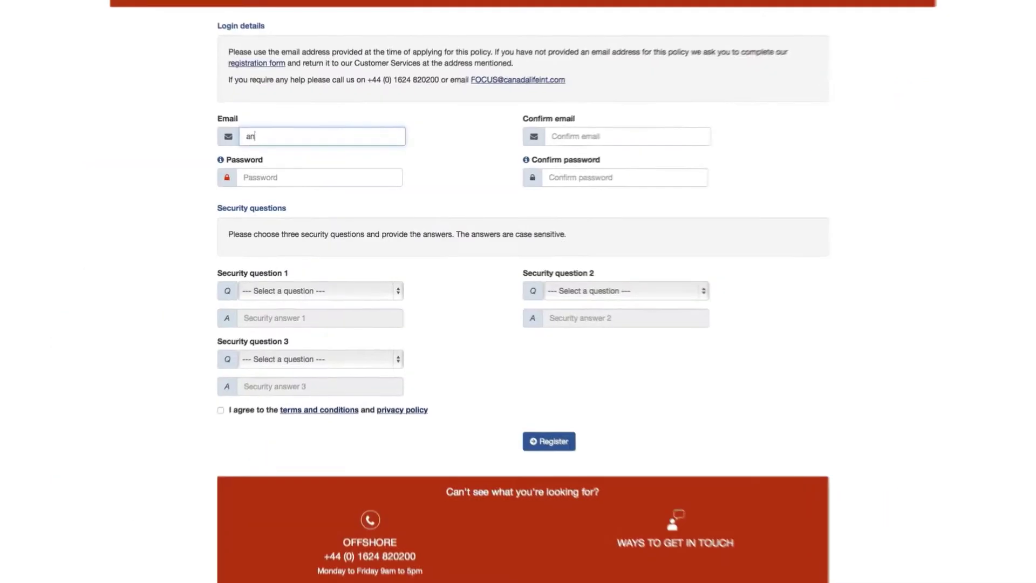
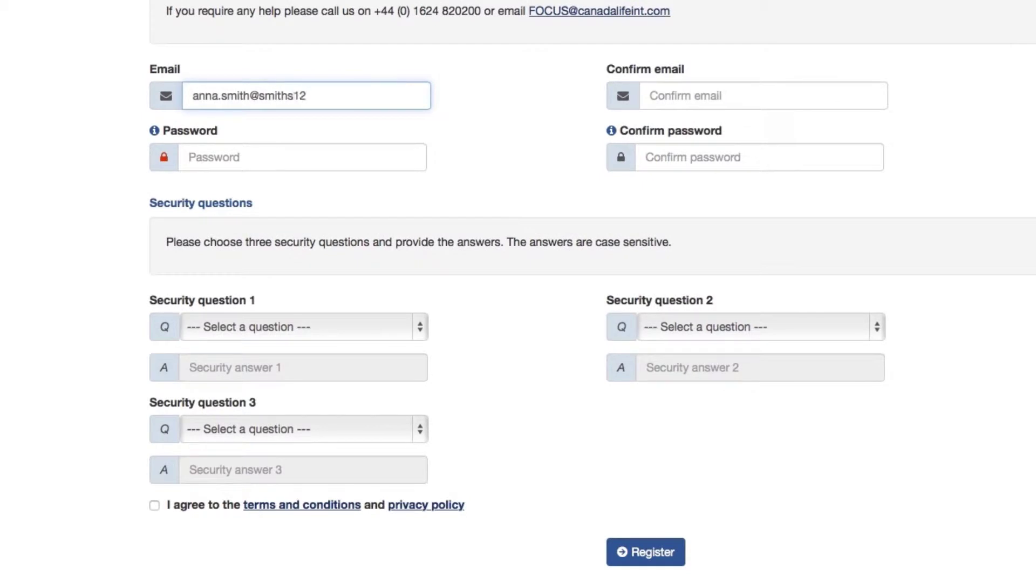
Enter the account e-mail address twice, set and confirm the password, and view the password requirements
key(Tab)
text(a)
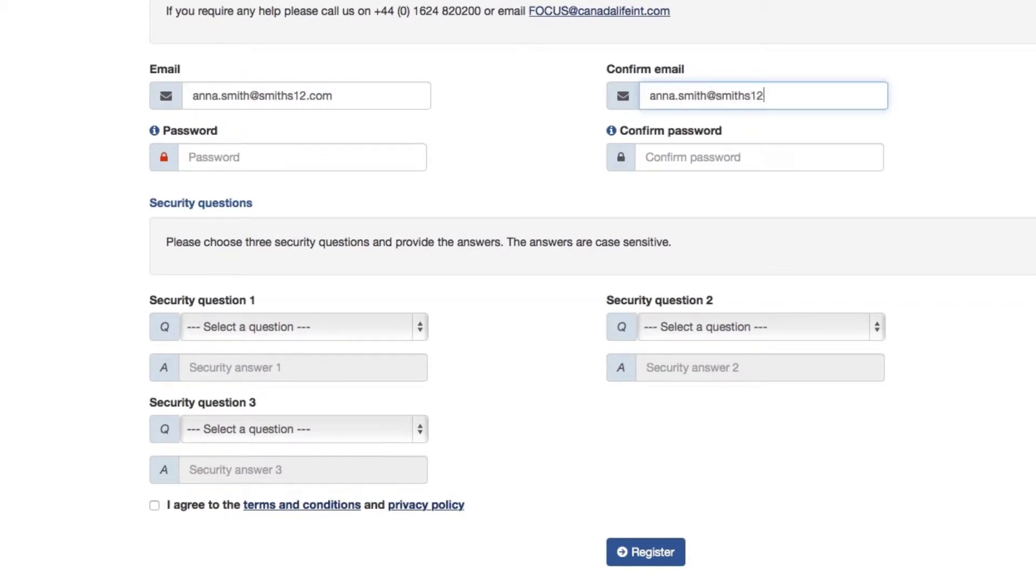
key(Tab)
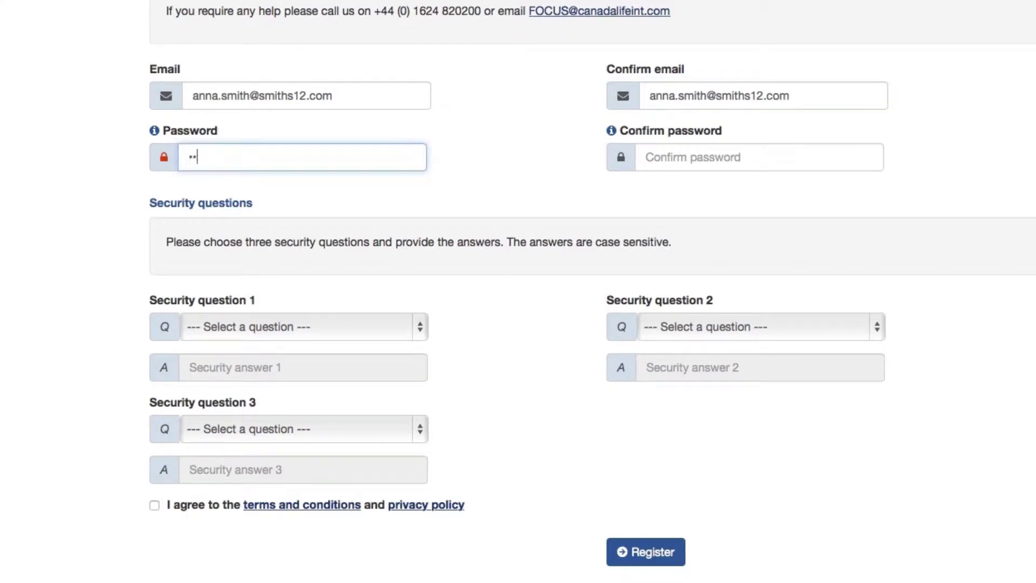
key(Tab)
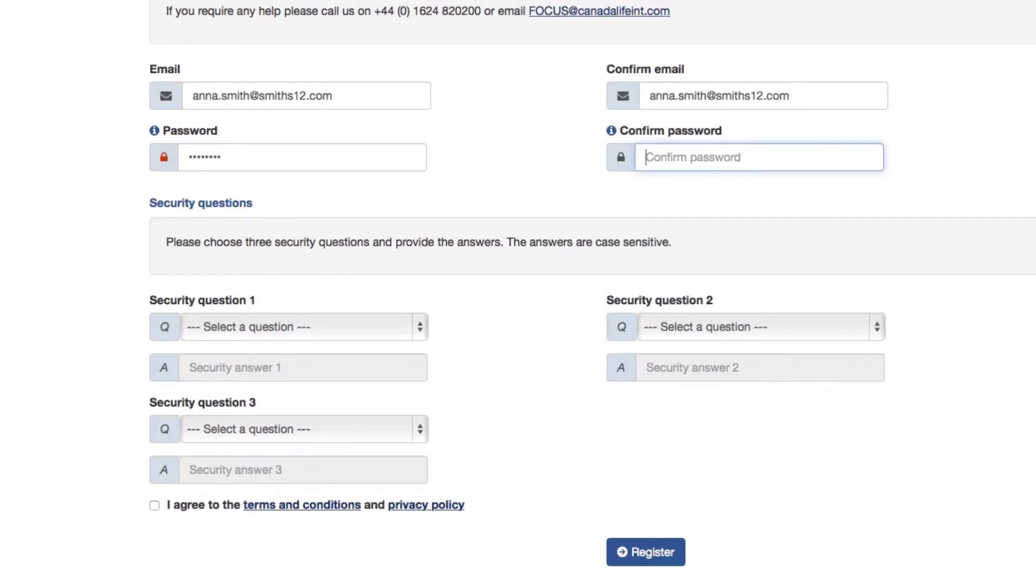
text(p)
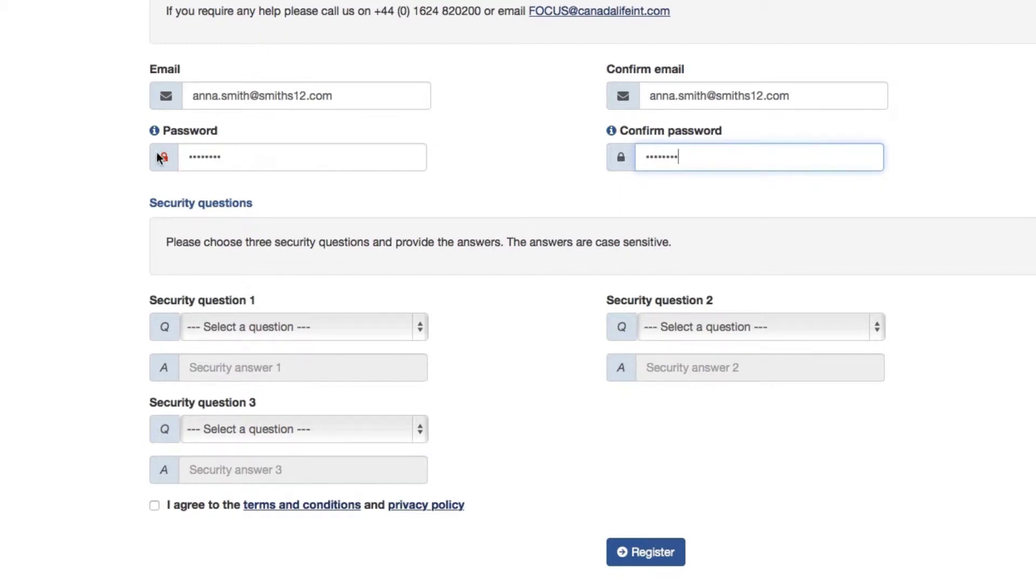
click(154, 132)
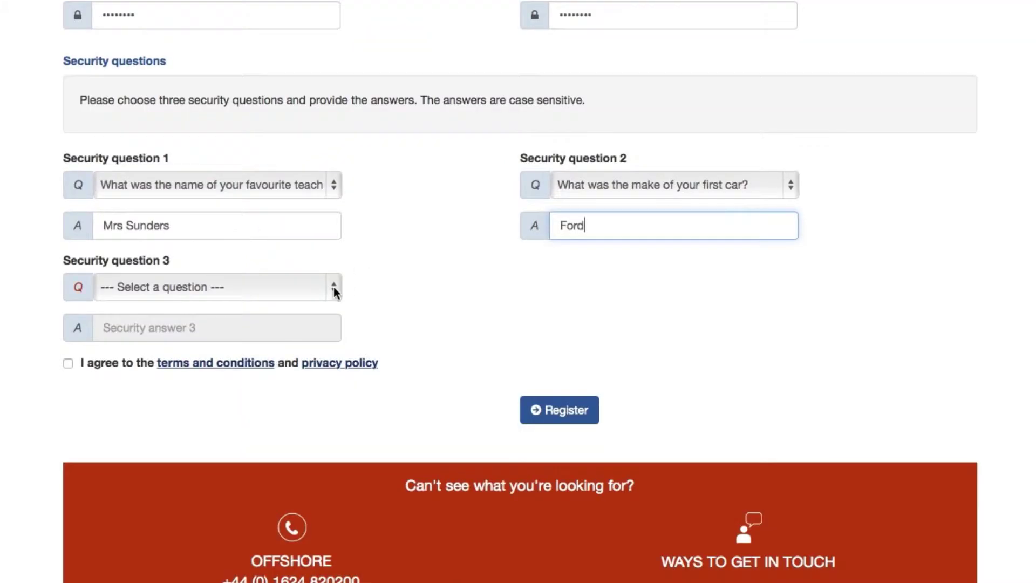
Set Security question 3 to 'What was the name of your first boss?' and type its answer
click(335, 287)
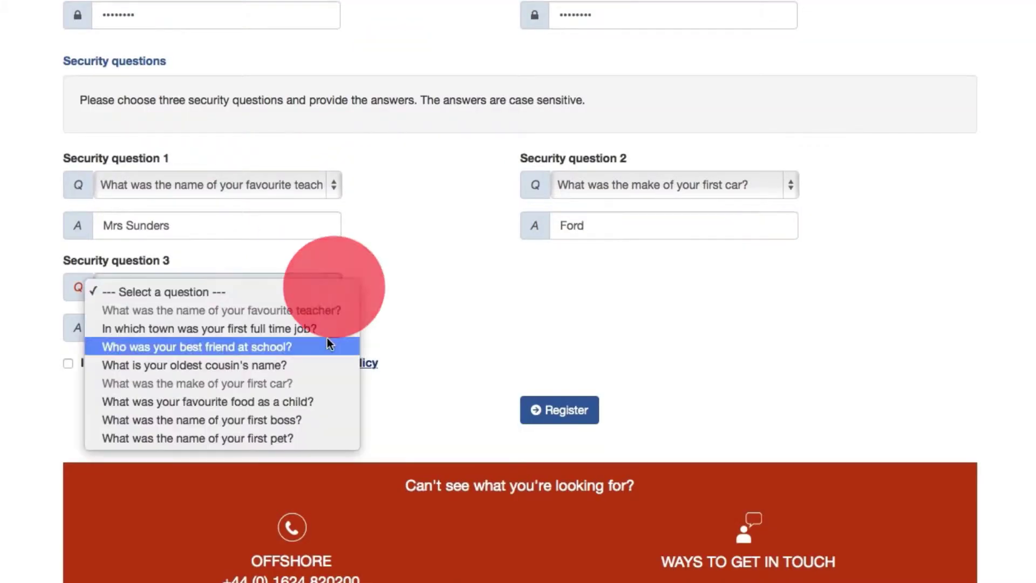
click(306, 416)
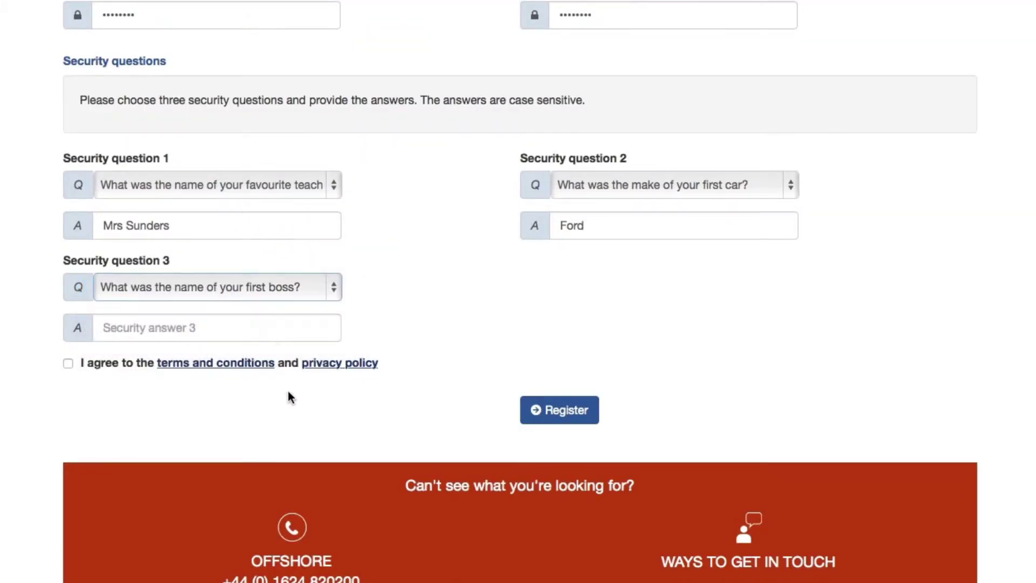
click(276, 324)
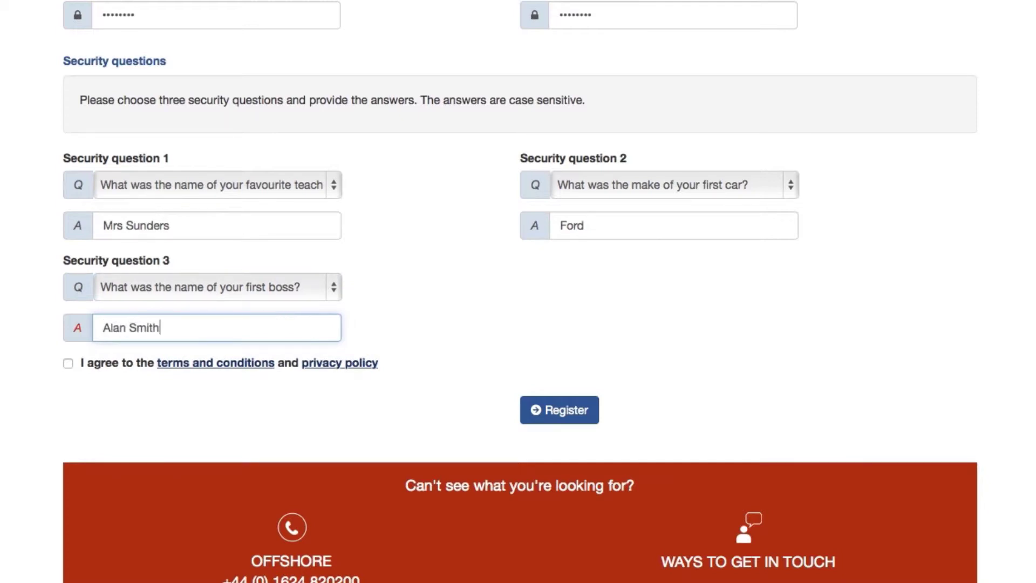
Read the terms and conditions, agree to them and the privacy policy, and submit the registration
click(246, 366)
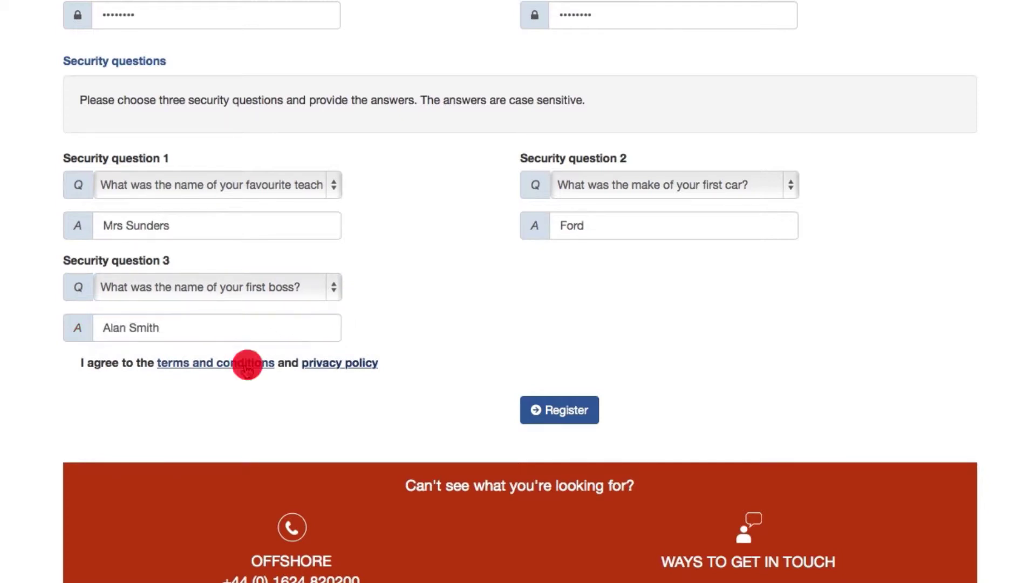
scroll(245, 369, down, 4)
scroll(244, 365, down, 10)
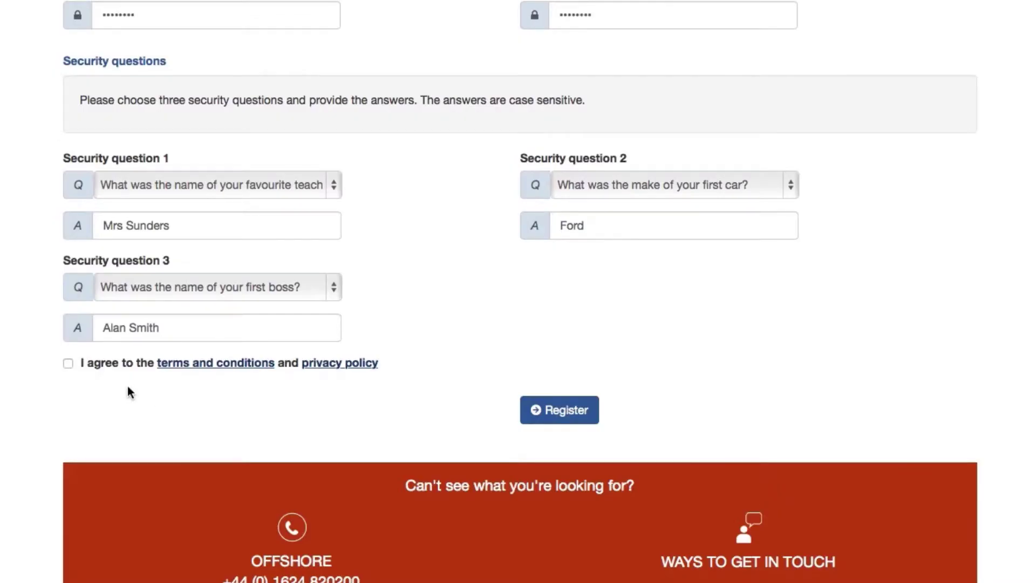
click(69, 364)
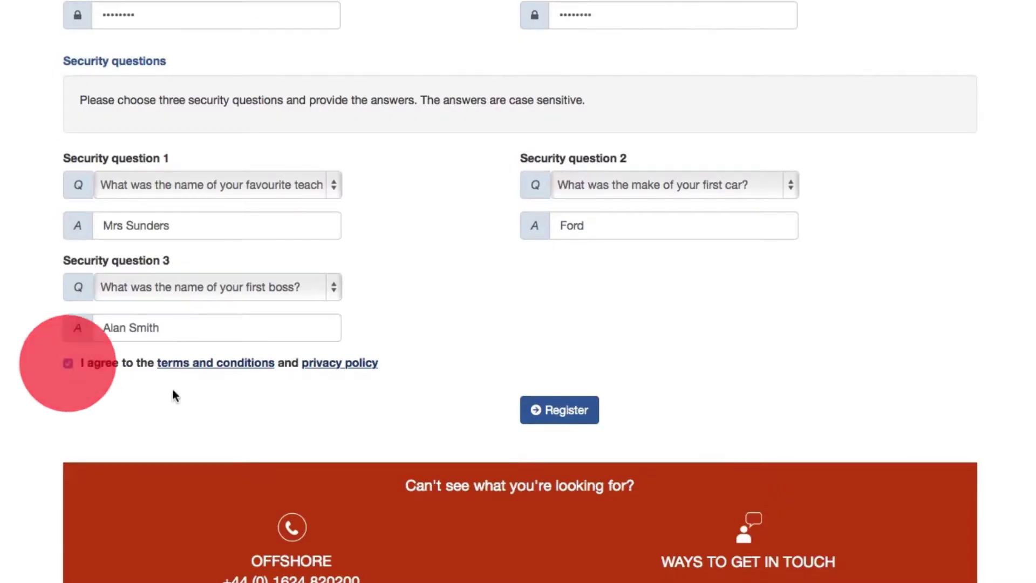
click(566, 416)
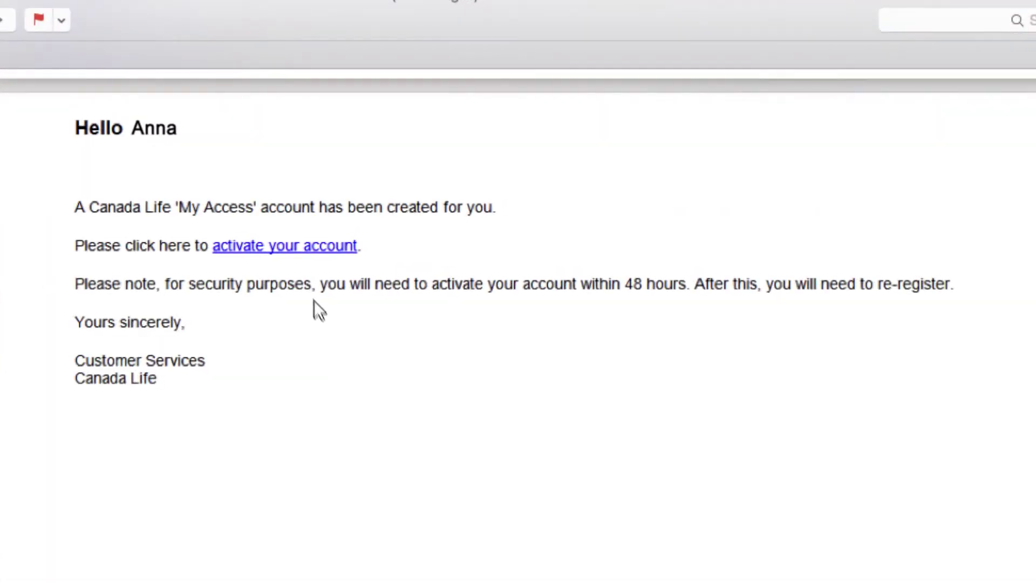
Follow the 'activate your account' link in the Canada Life email
click(294, 253)
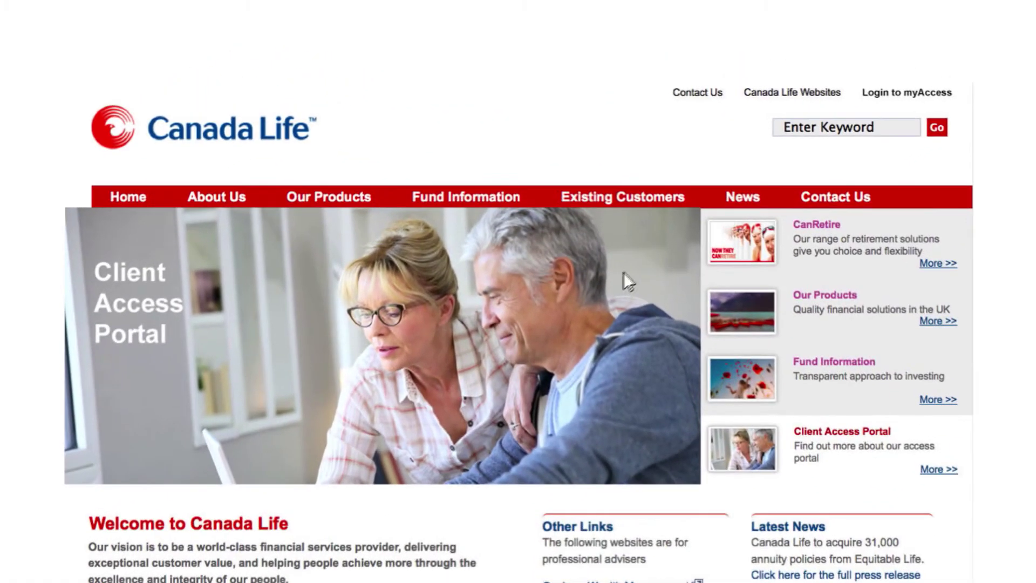
Go to the MyAccess login page, submit the email and password, and answer the first-pet security question
click(906, 94)
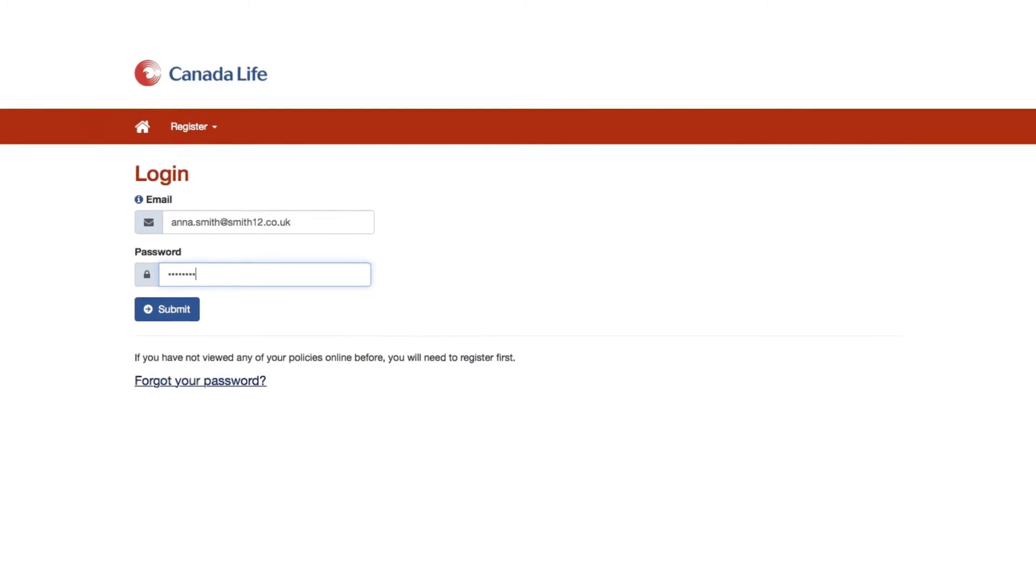
text(*******)
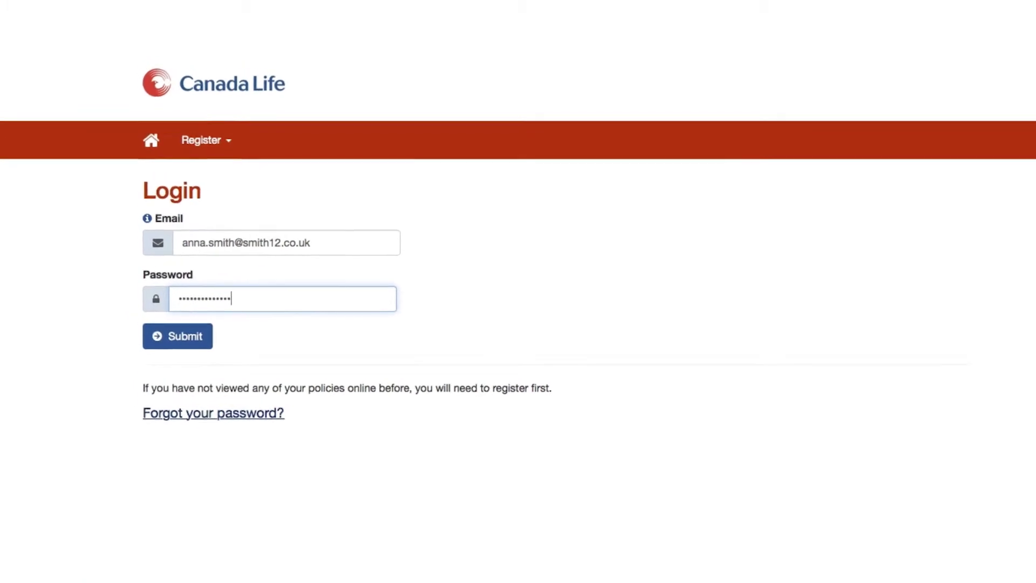
click(181, 352)
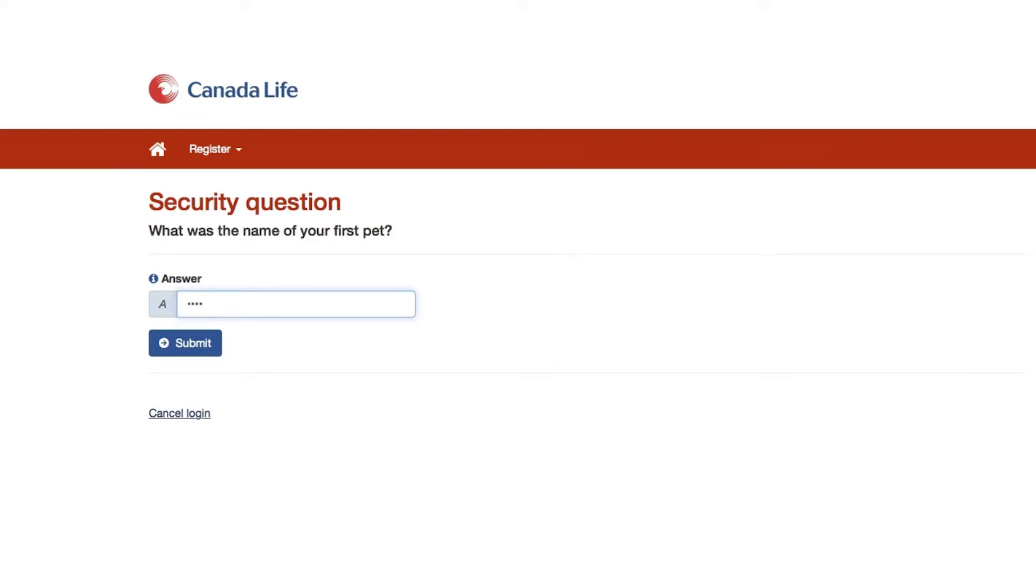
click(203, 350)
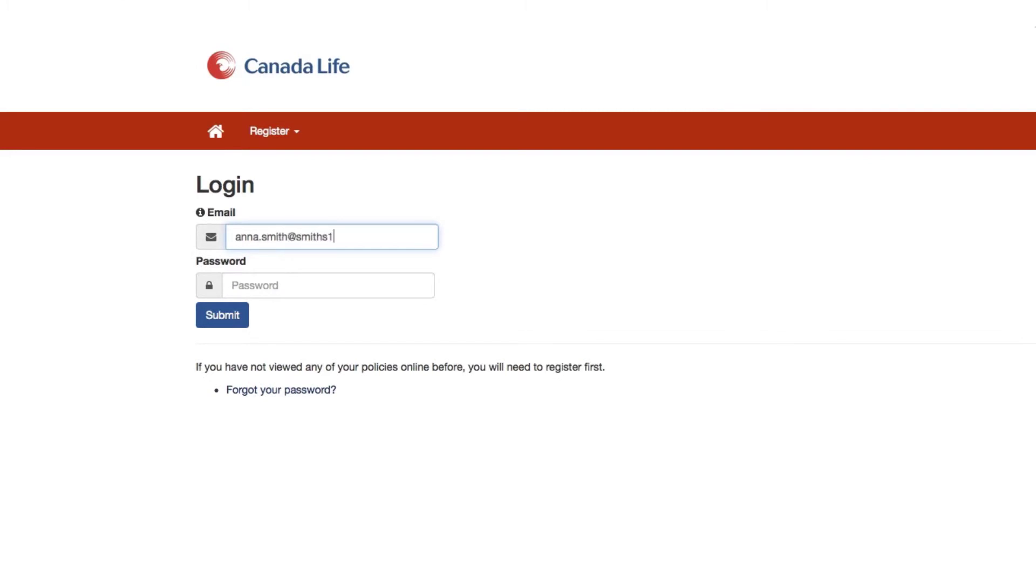
Complete the email, enter the password, and answer the spouse security question to reach the MyAccess home page
text(uk)
key(Tab)
text(p******)
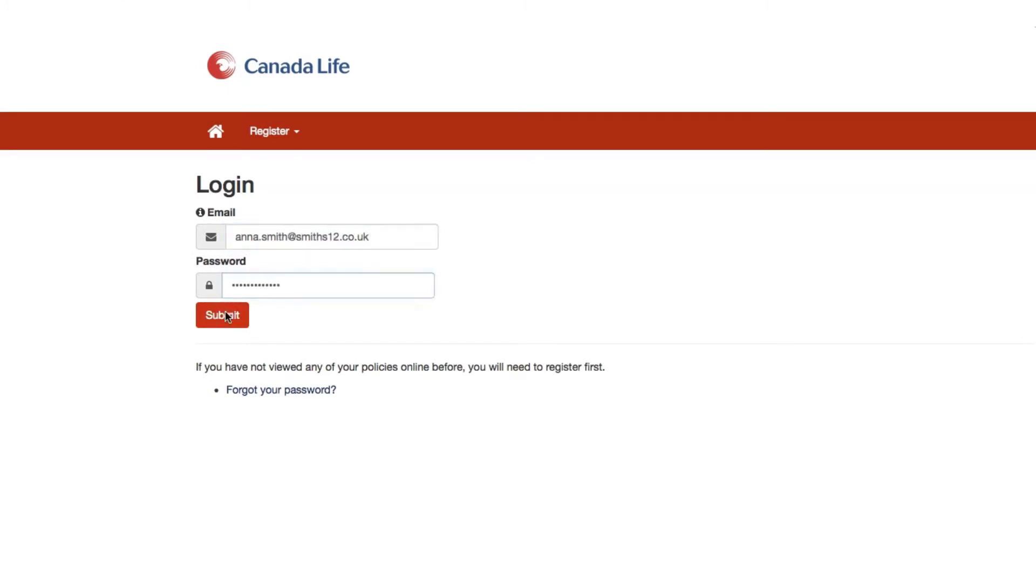
click(222, 314)
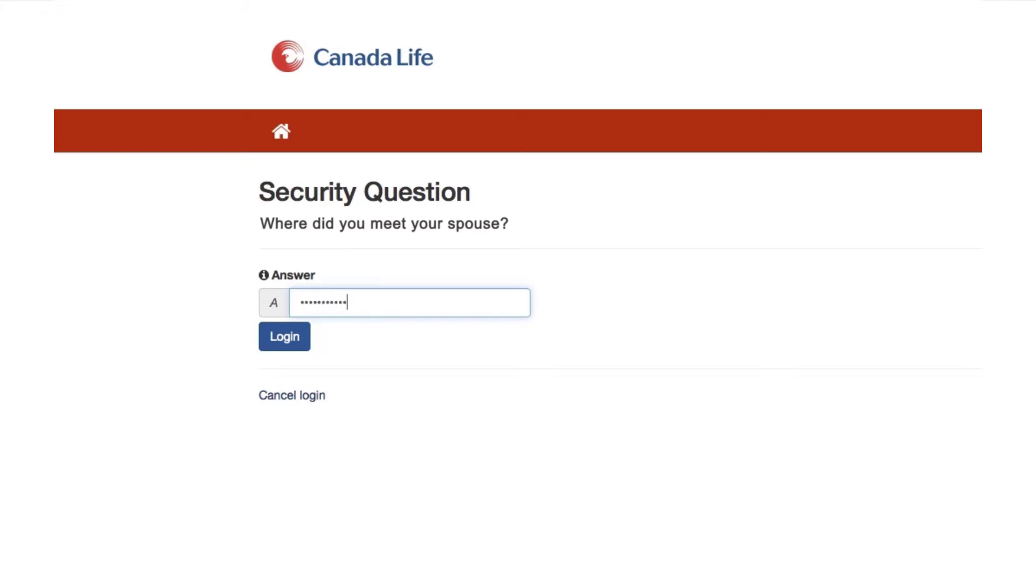
click(284, 336)
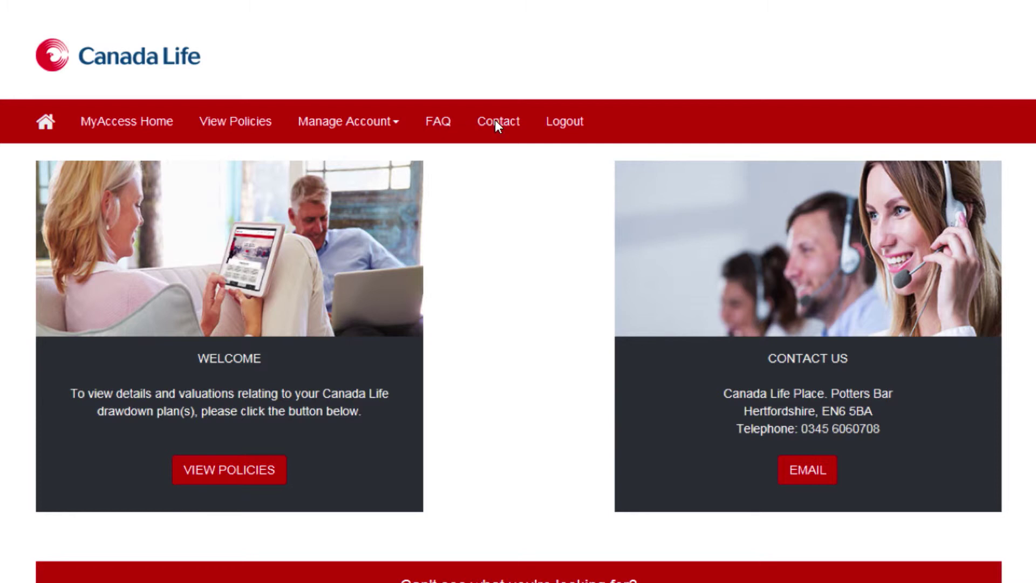
Open the Flexible Drawdown Plan policy and expand its plan summary, Funds and General details sections
click(226, 125)
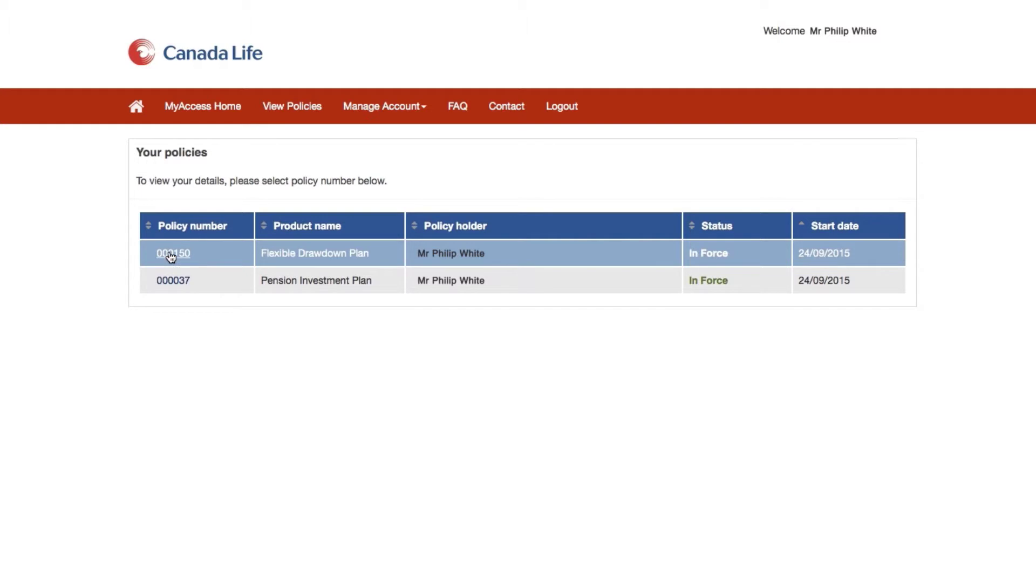
click(172, 253)
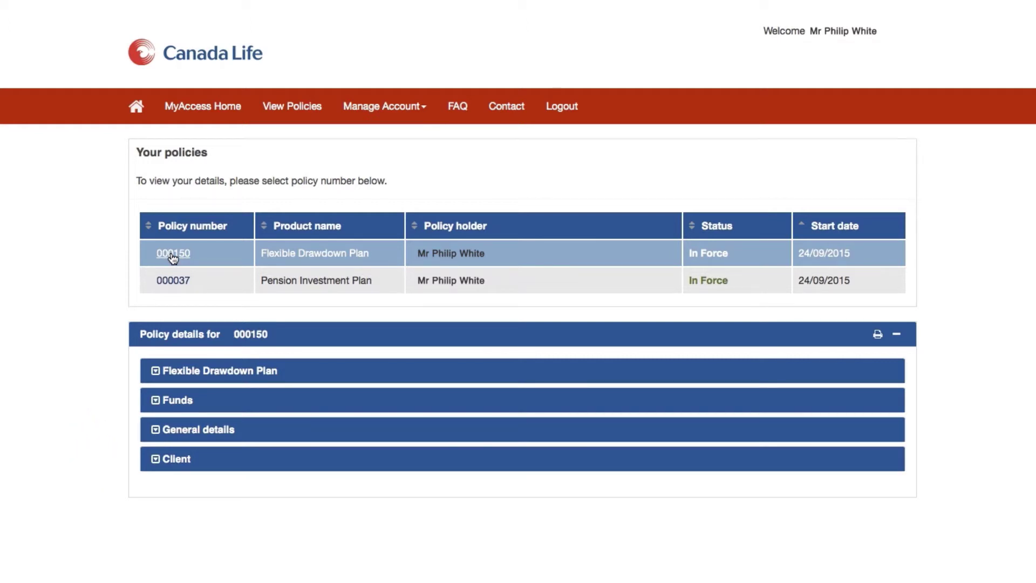
scroll(172, 254, down, 3)
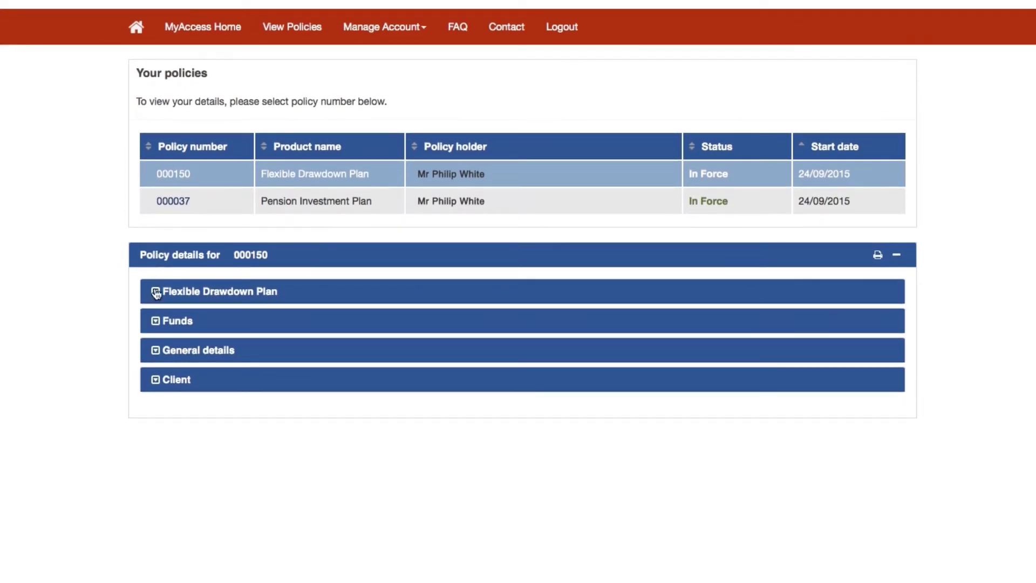
click(156, 296)
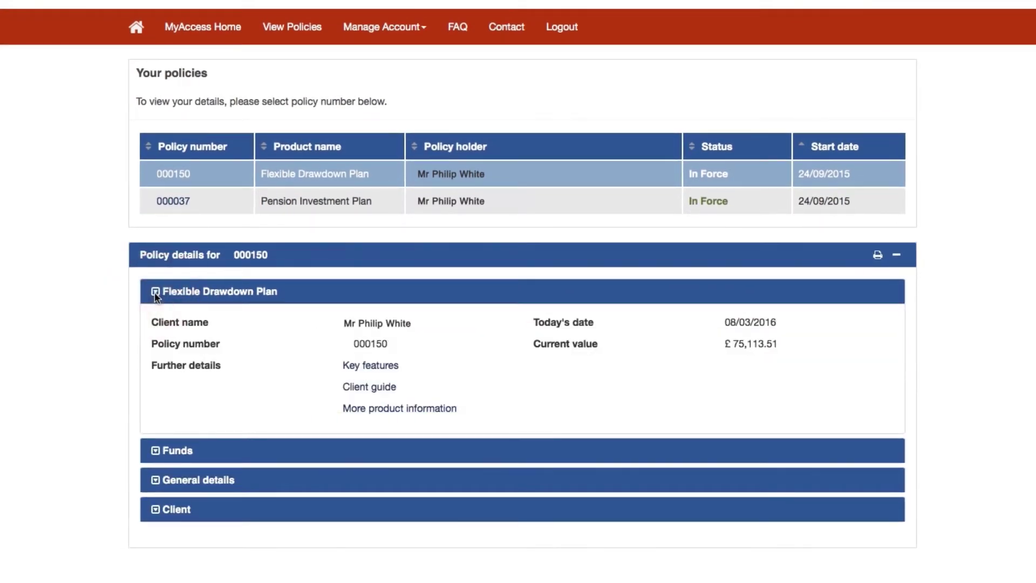
click(156, 294)
click(156, 319)
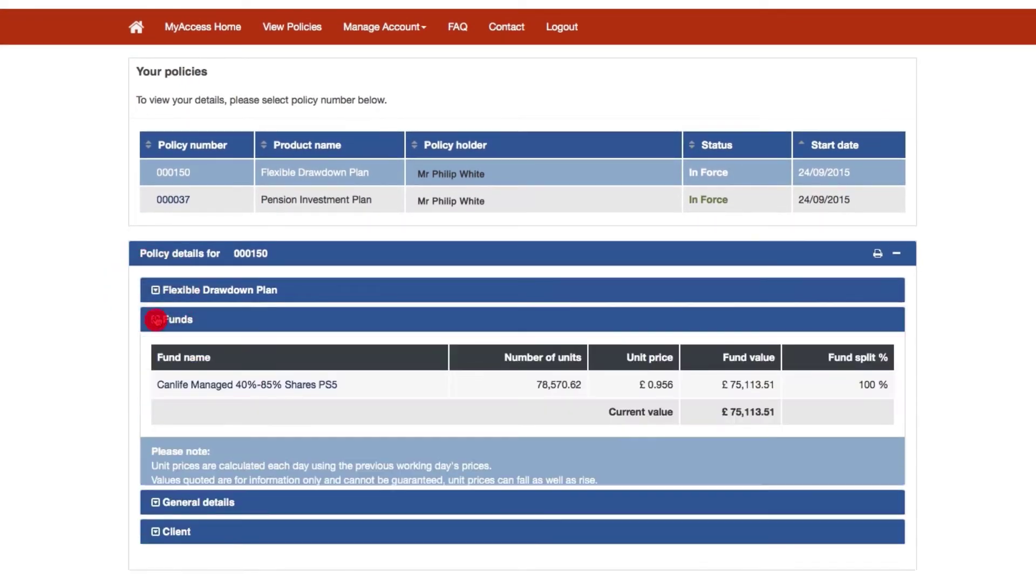
click(156, 319)
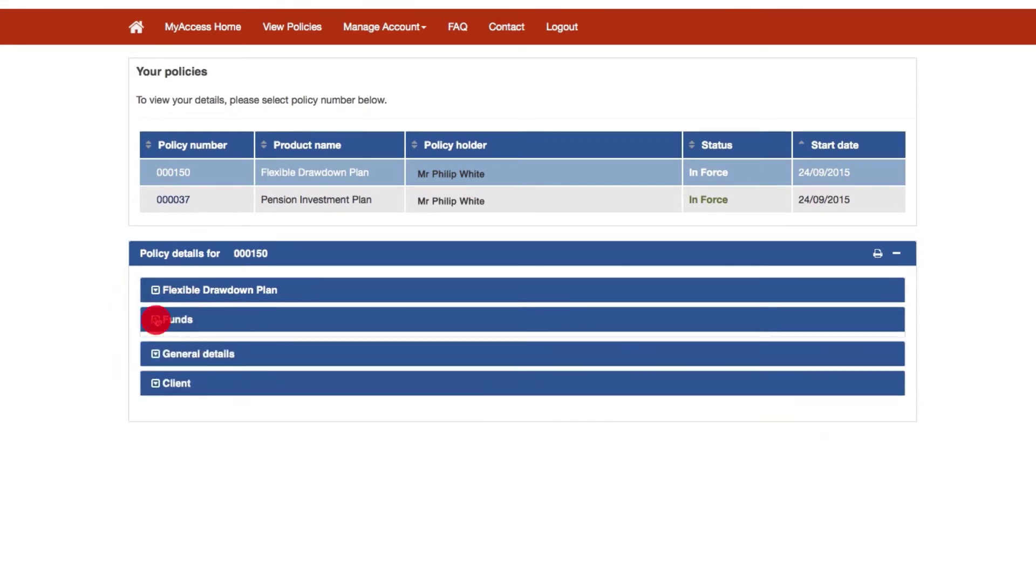
click(156, 349)
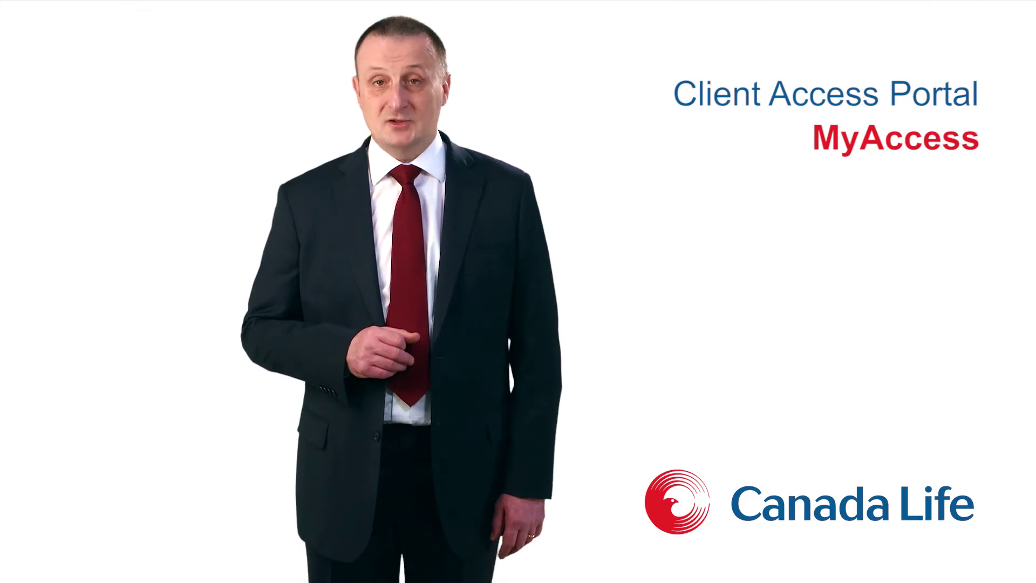
Expand the Client section, go to the FAQ page, and reveal the CanRetire range plans answer
click(156, 378)
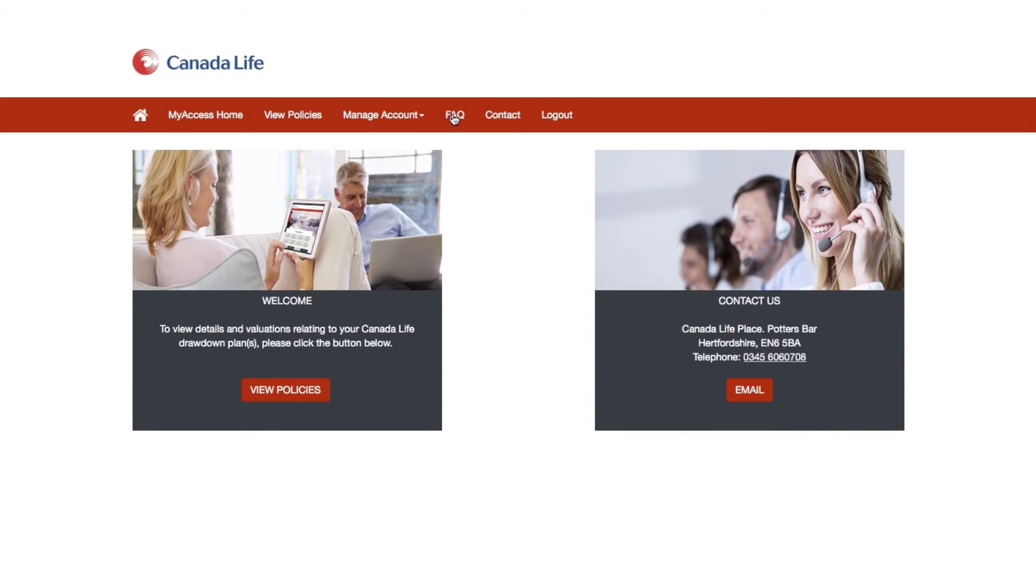
click(455, 115)
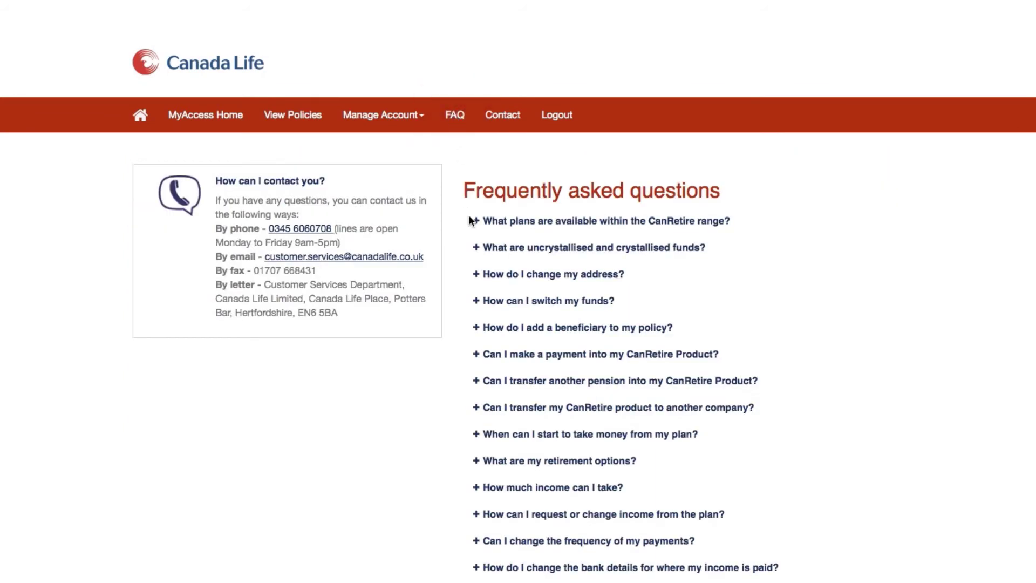
click(475, 226)
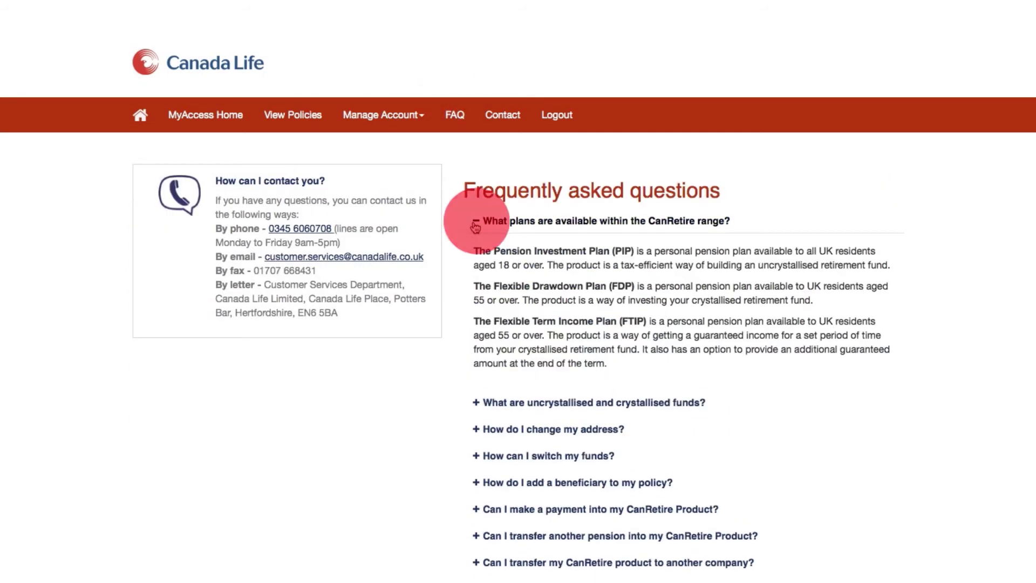